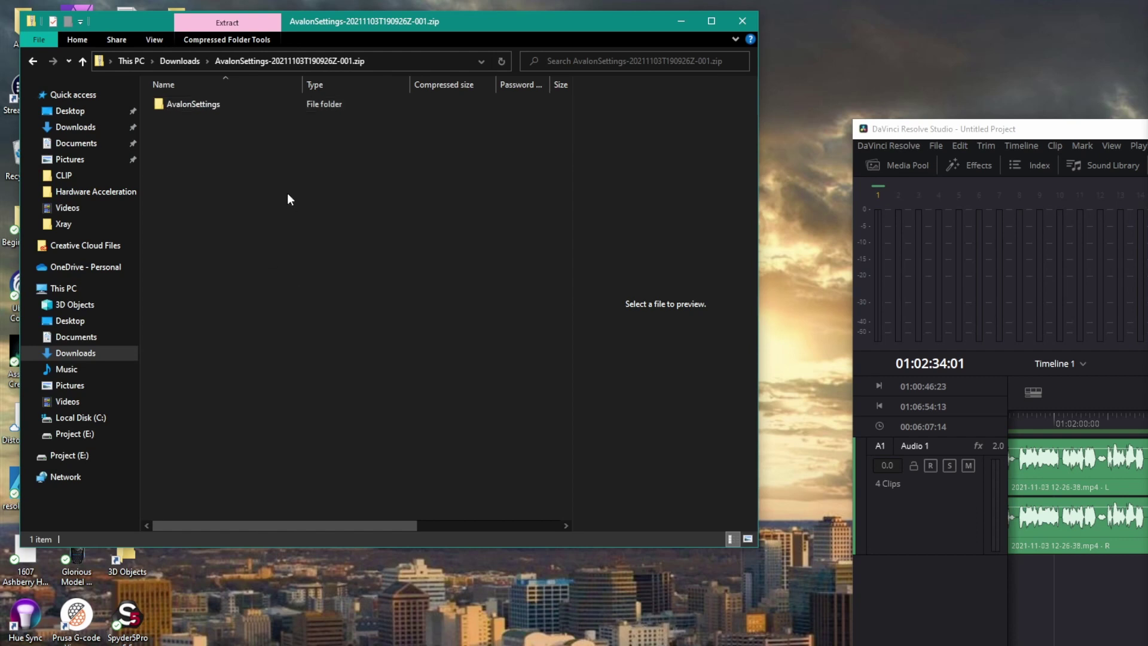
Open a second File Explorer window on the user's home folder and start entering its AppData path
key(super+e)
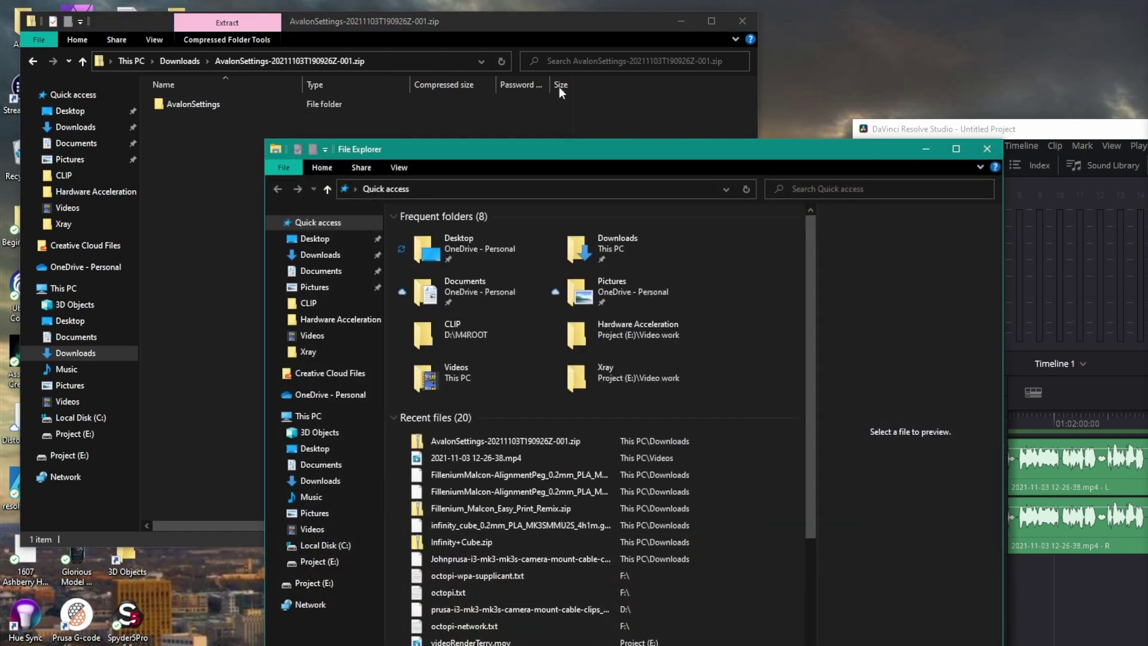
drag(631, 153, 529, 112)
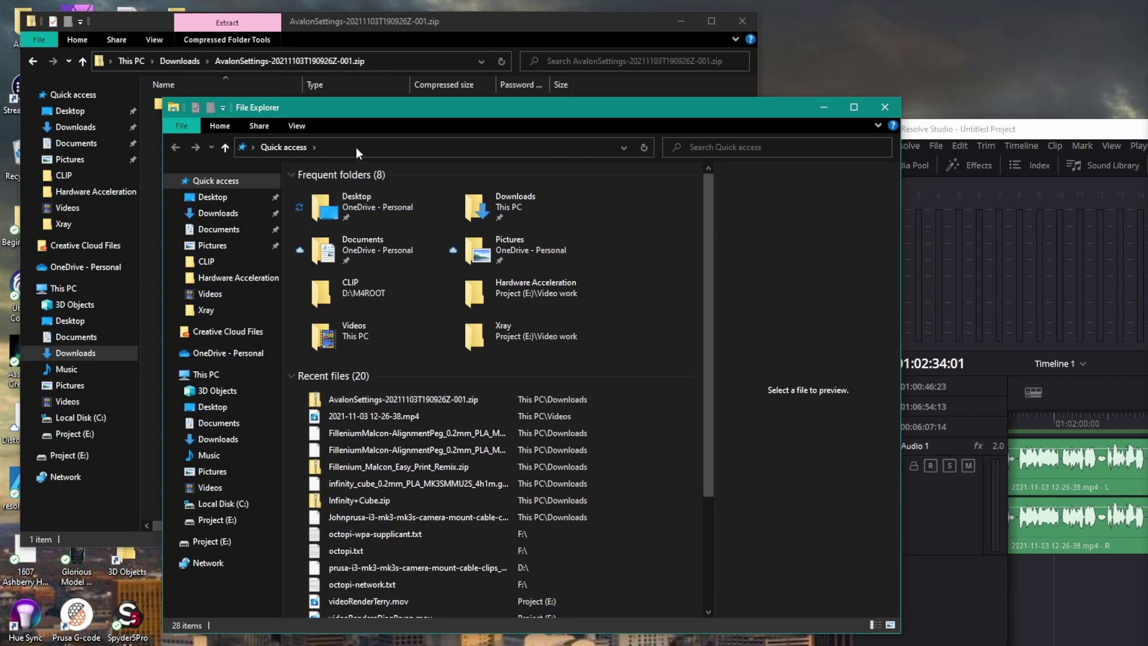
click(432, 142)
text(C:\)
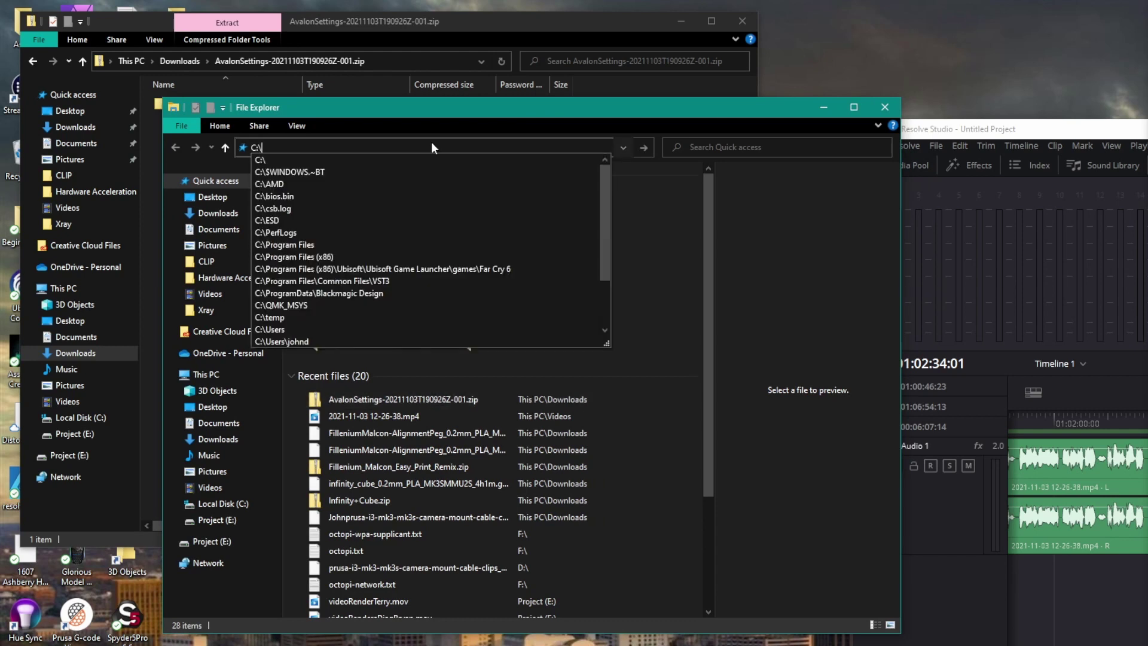
text(Users\Joh)
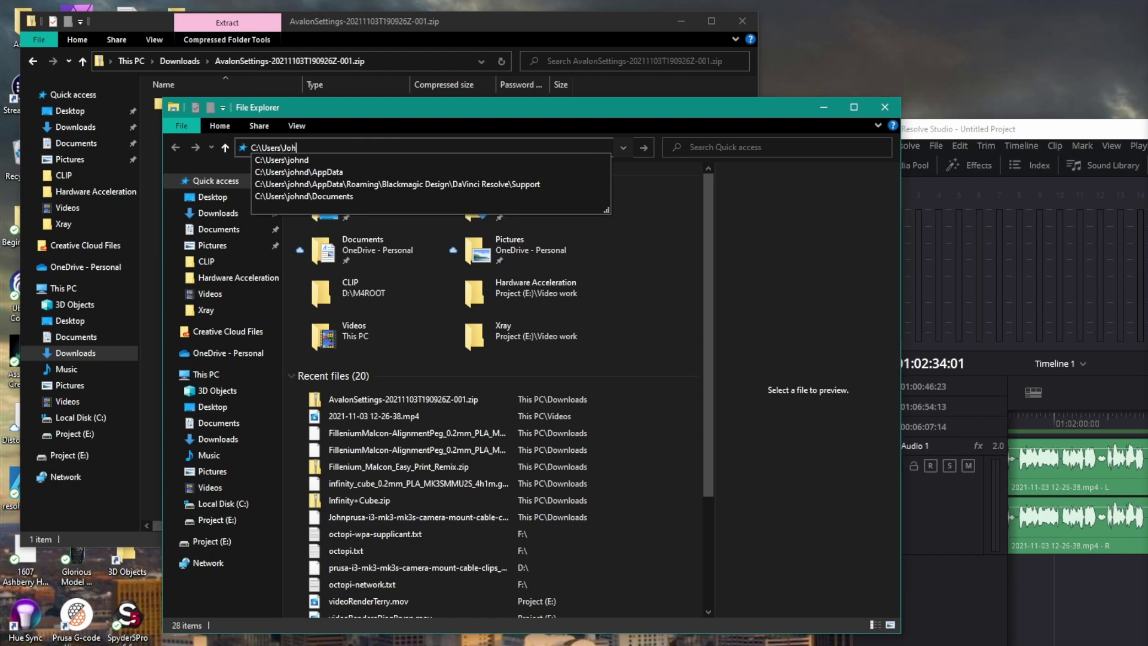
text(nd)
key(Return)
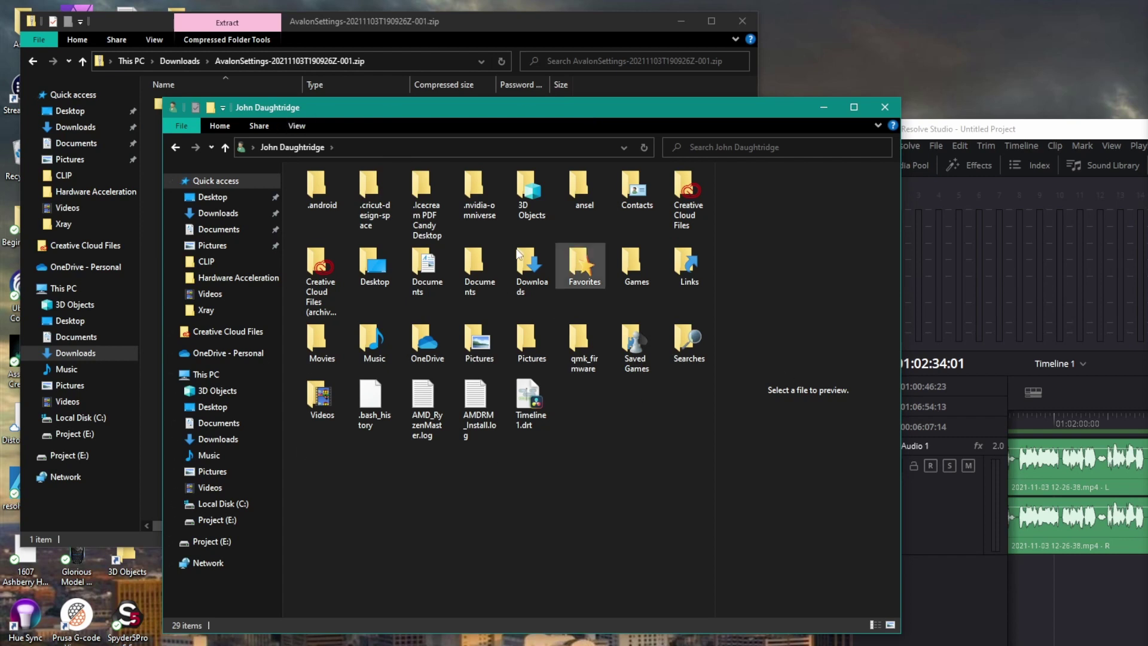
click(361, 147)
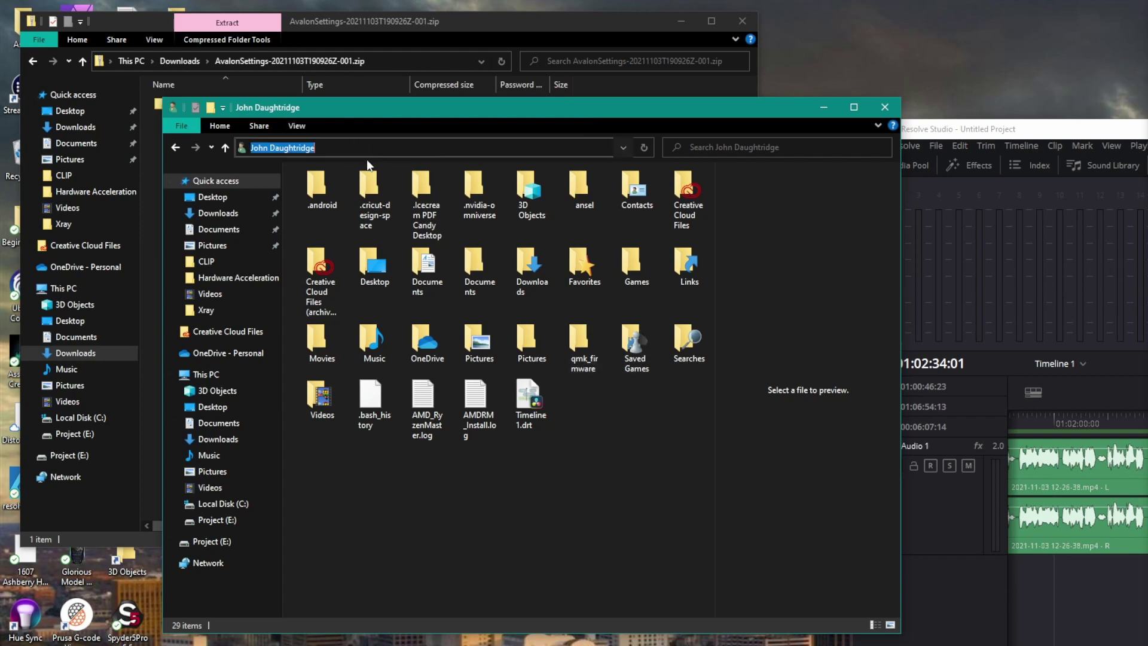
text(c:\Us)
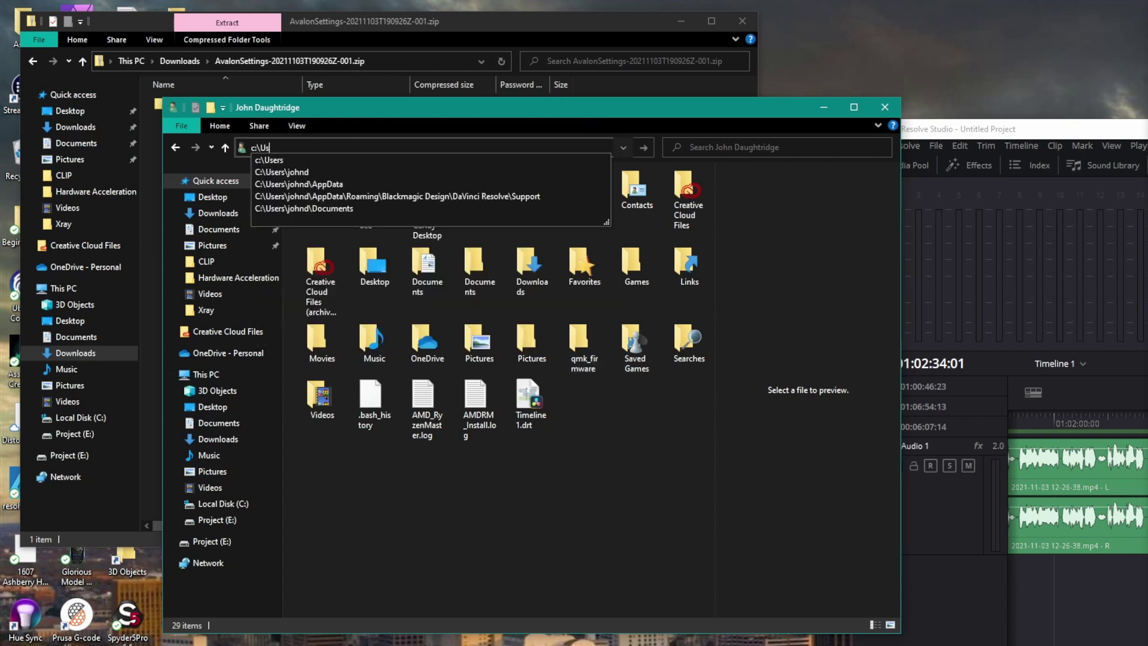
text(ers\johnd)
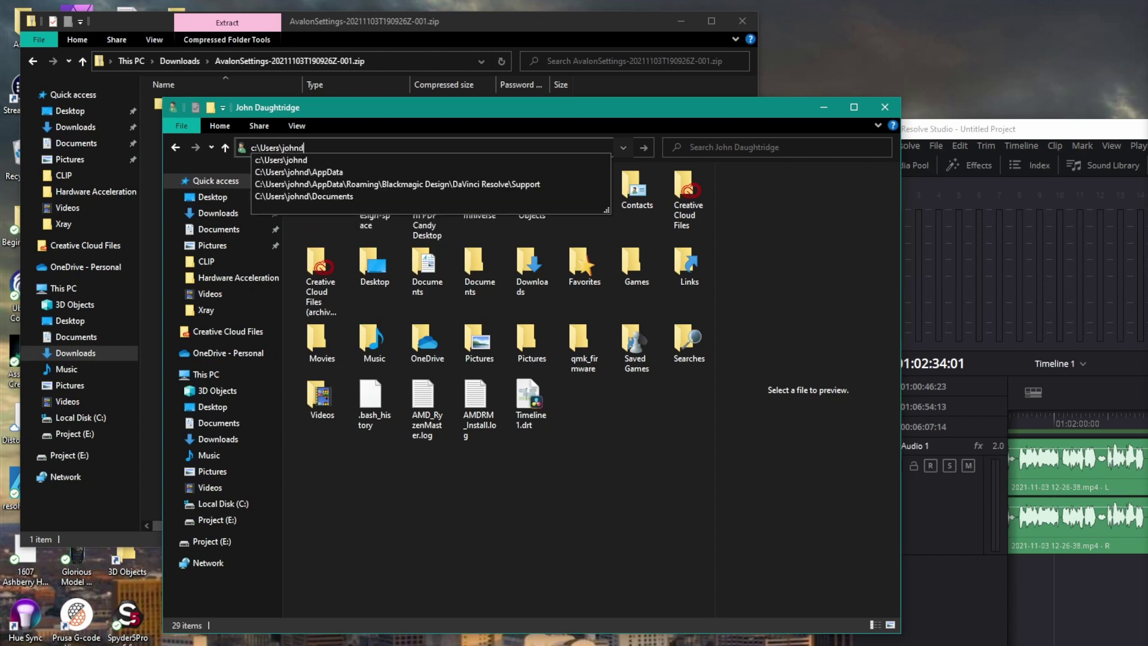
text(\AppData)
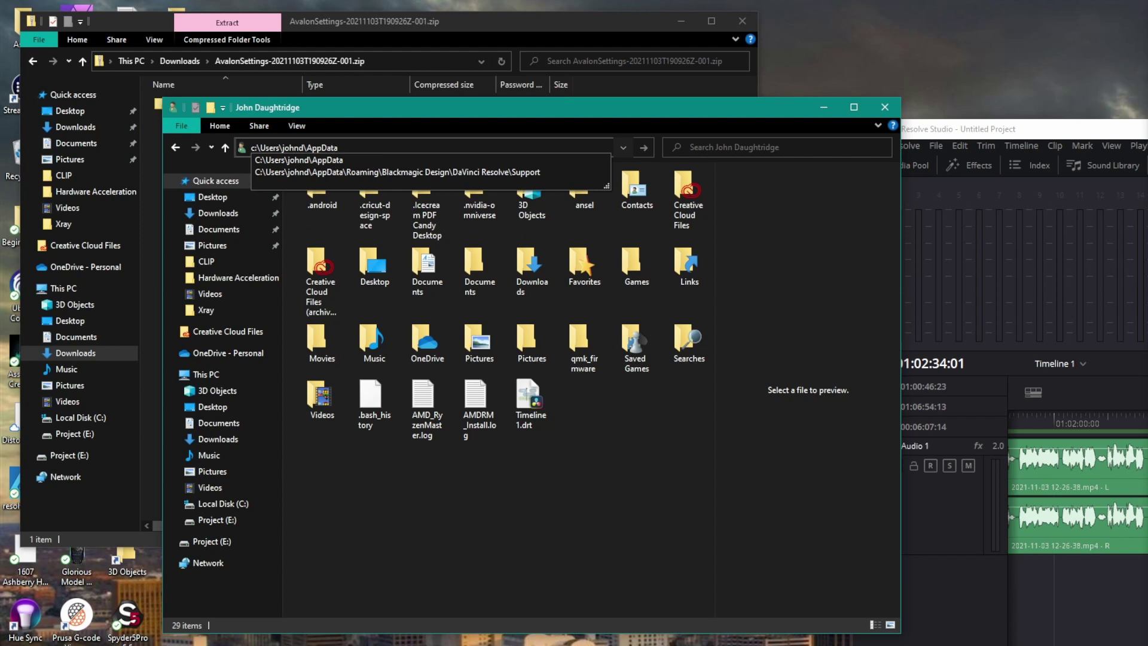
Browse AppData > Roaming > Blackmagic Design > DaVinci Resolve > Support > Fusion > Templates > Edit
click(367, 159)
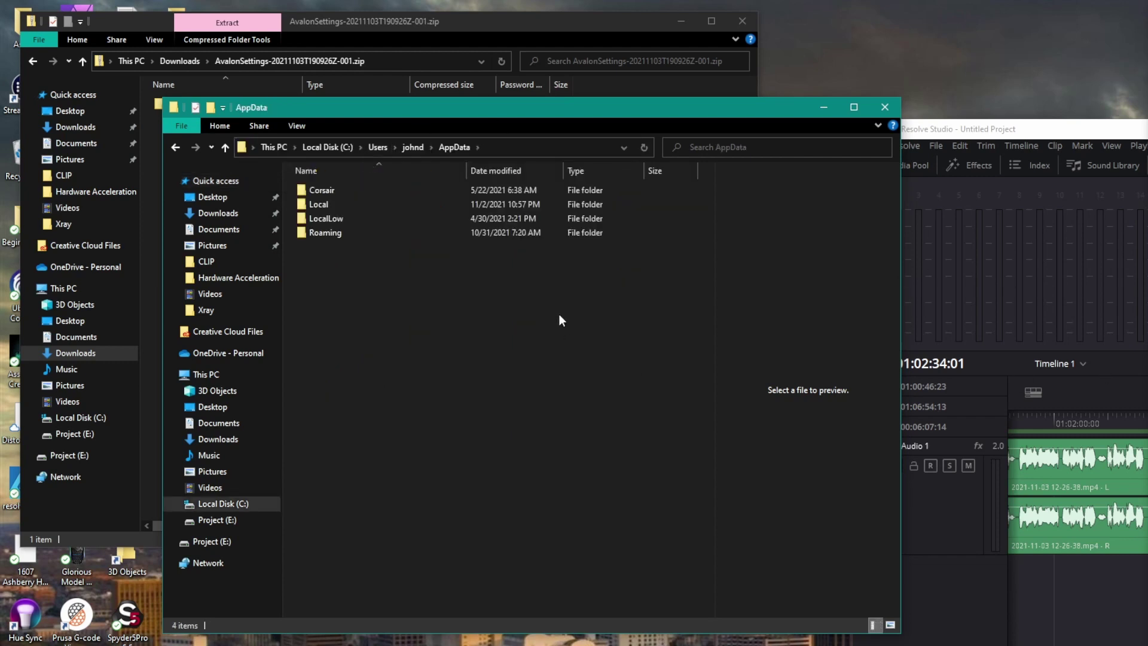
double_click(325, 232)
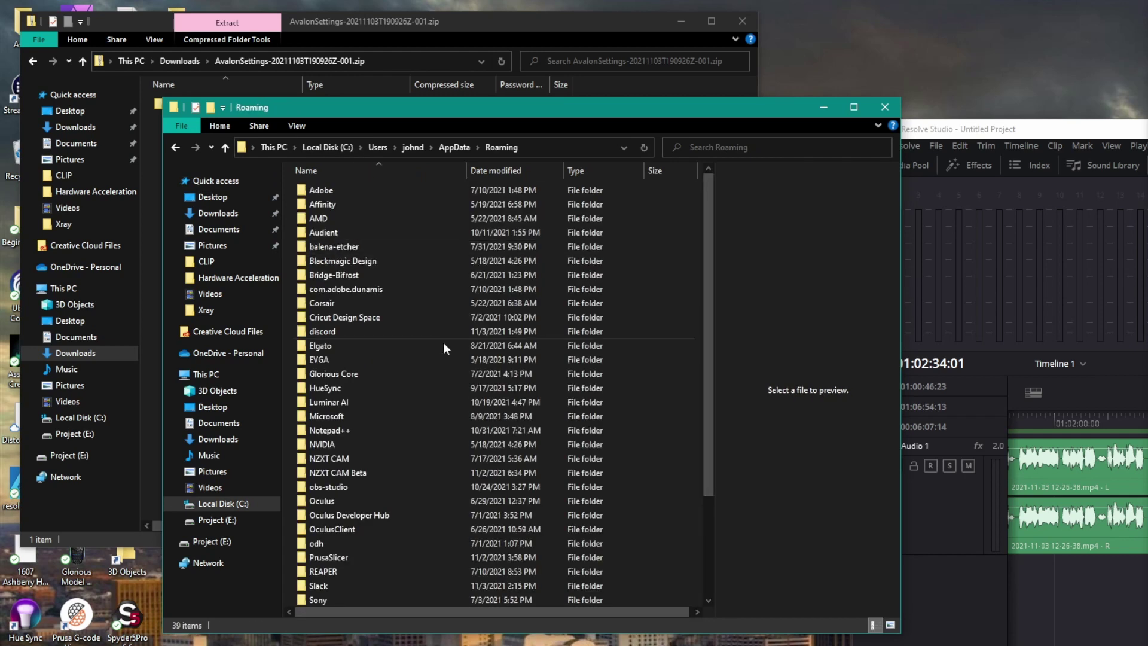
double_click(347, 259)
double_click(341, 187)
double_click(330, 201)
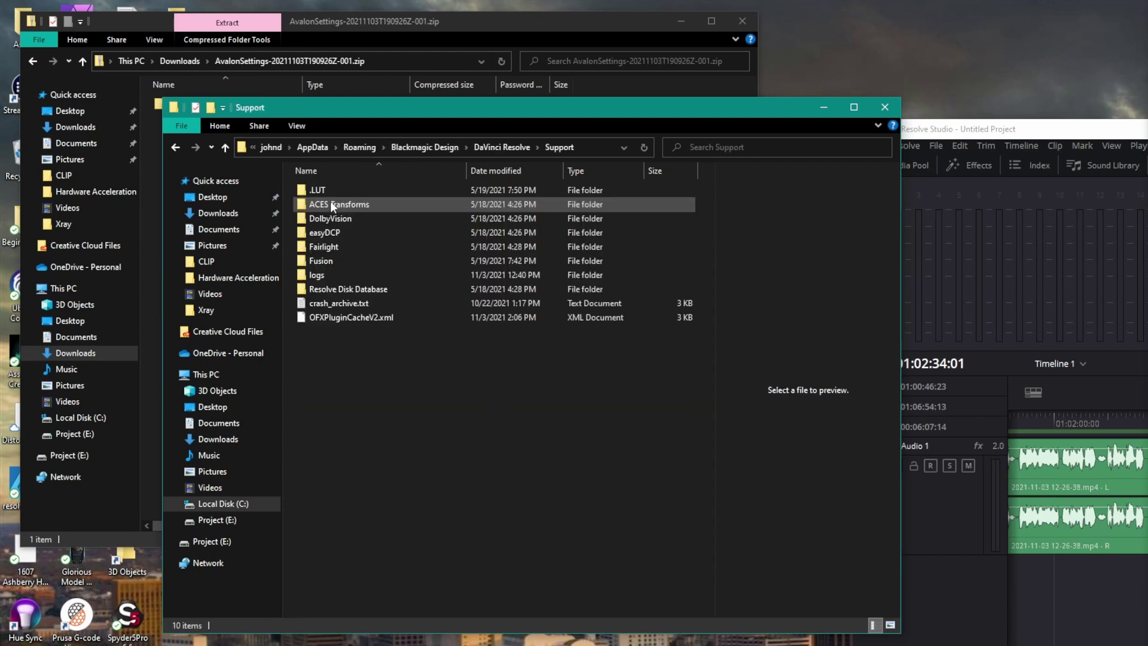
double_click(318, 261)
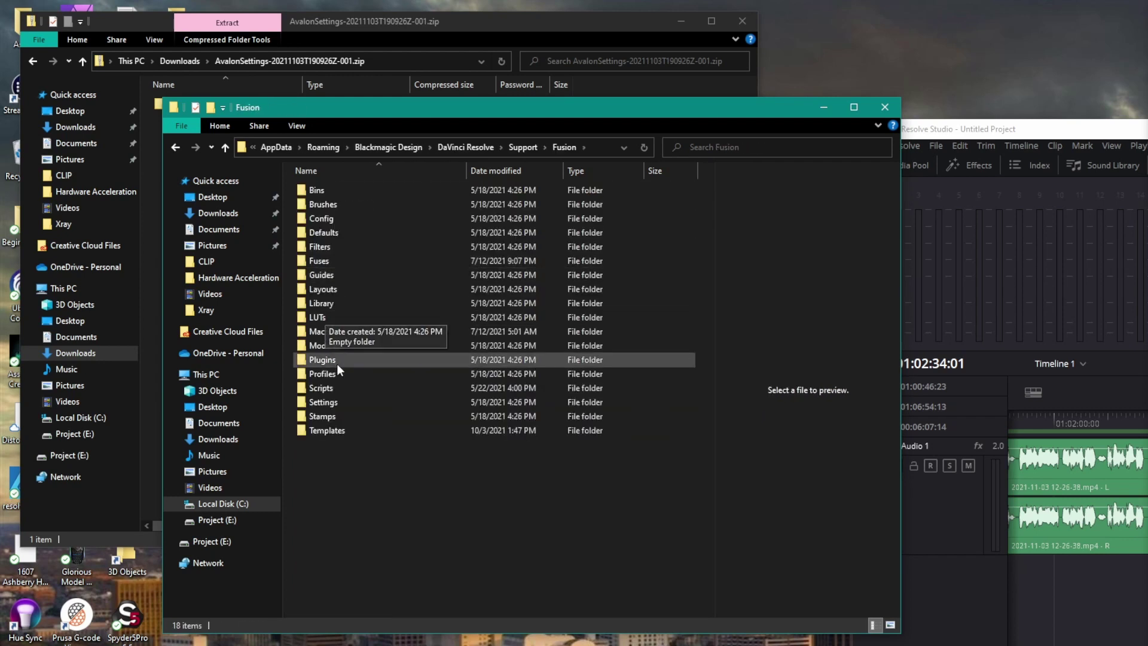
double_click(328, 430)
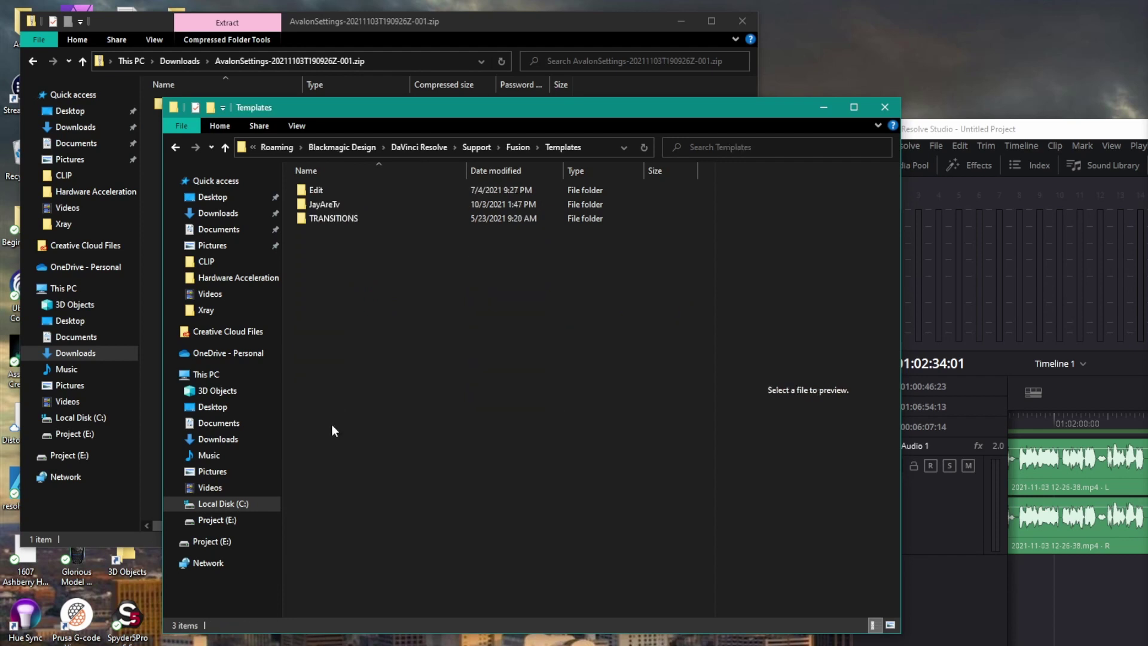
double_click(318, 189)
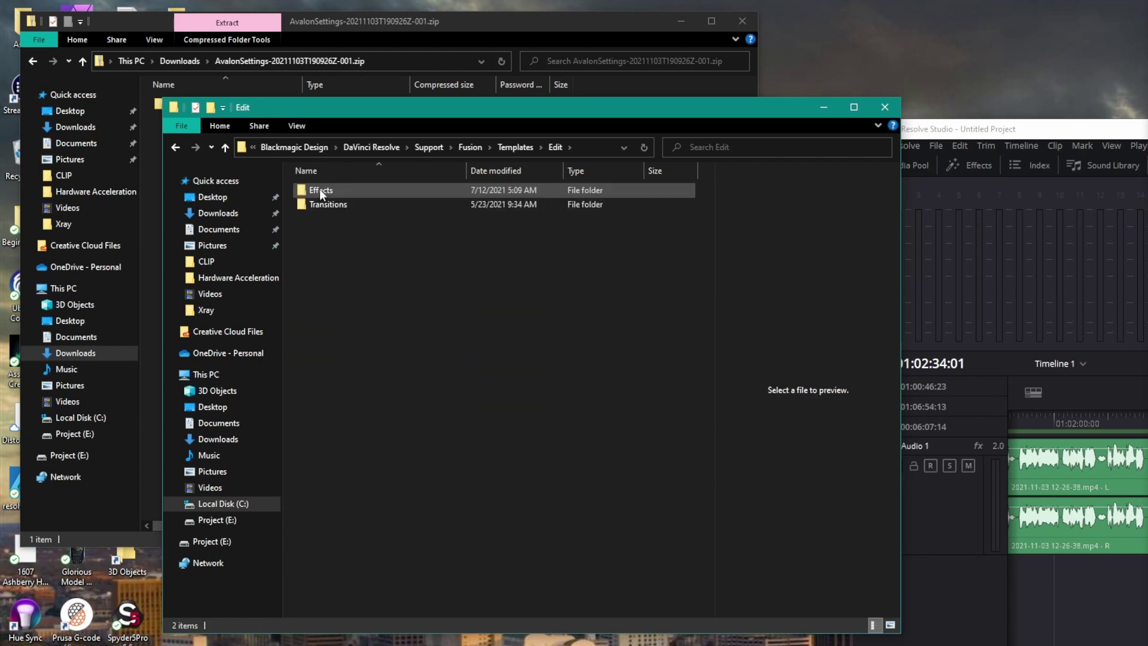
Create a new folder named Titles inside the Edit templates folder
right_click(346, 268)
mouse_move(386, 429)
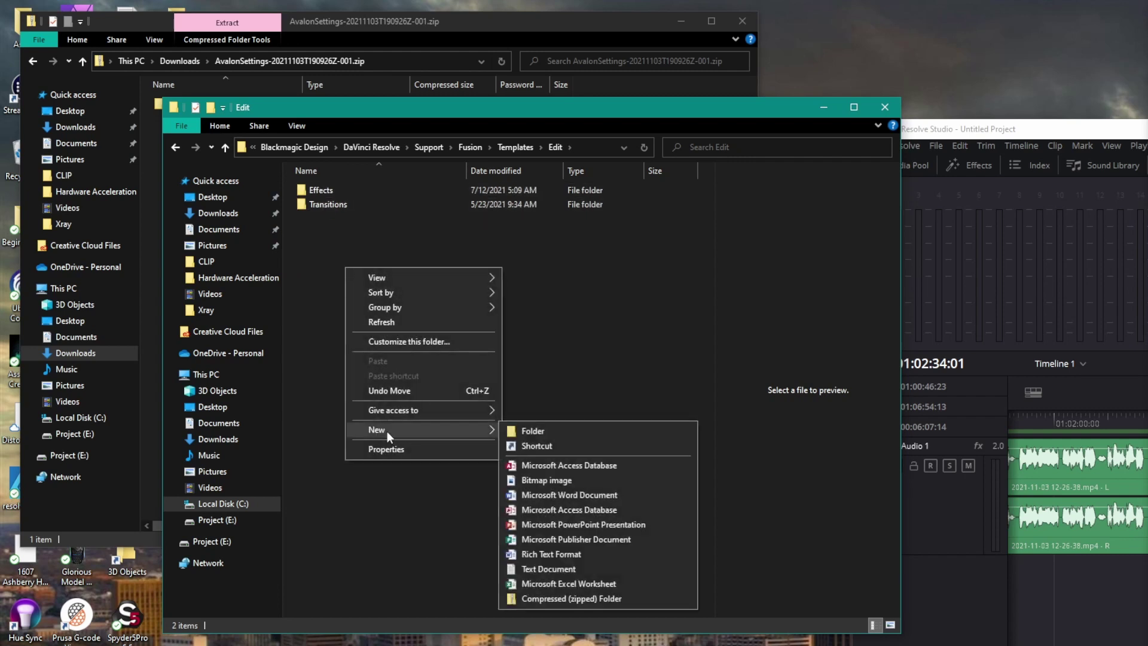
click(543, 432)
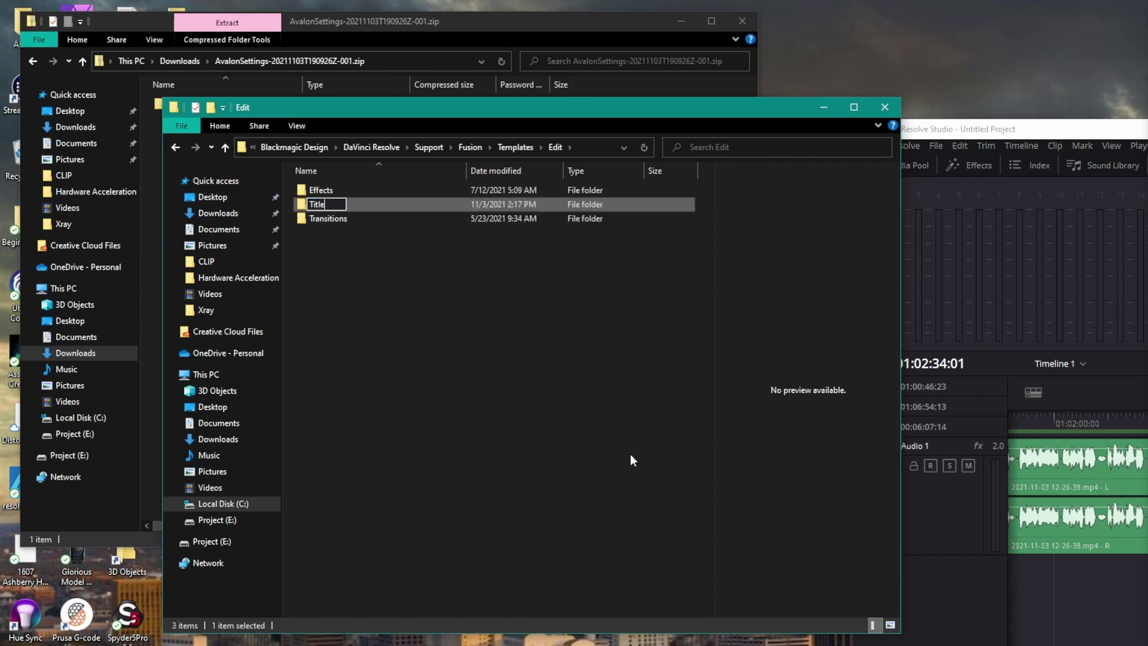
key(Return)
key(Return)
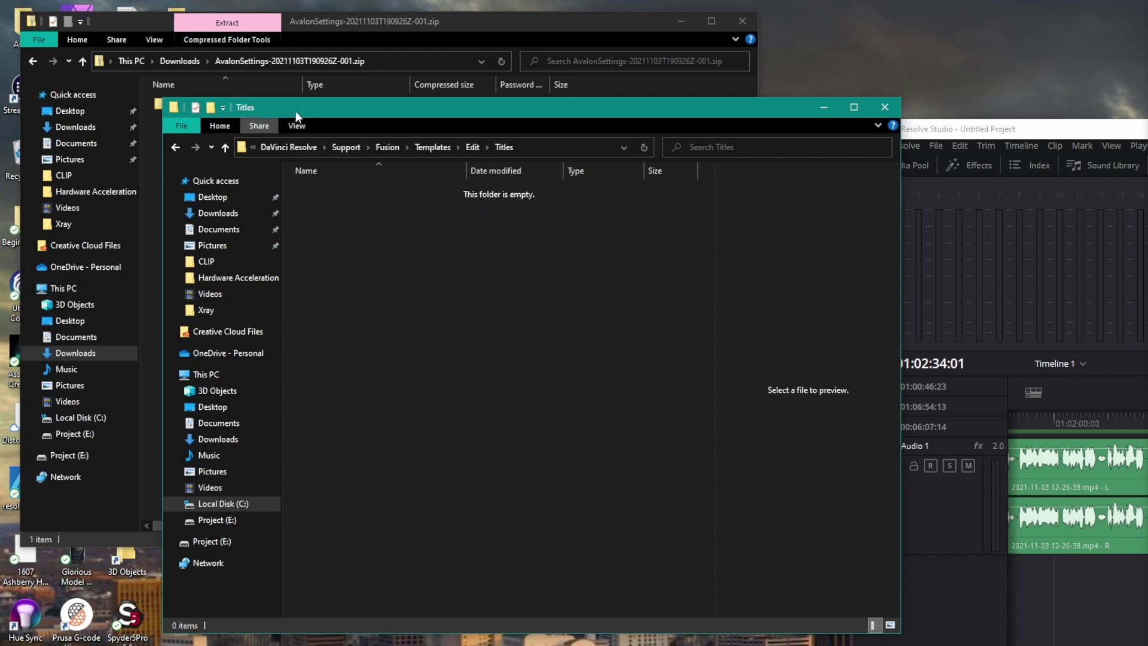
Copy all 23 .setting files from the zip's AvalonSettings folder into the Titles folder
drag(296, 110, 484, 117)
double_click(186, 102)
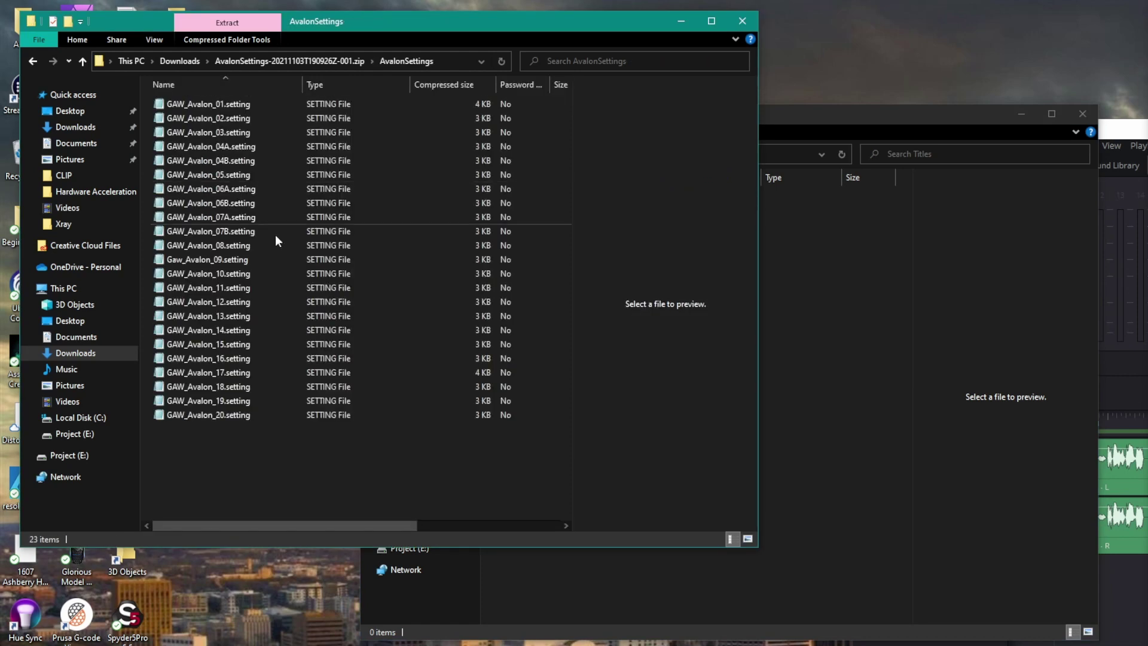
drag(266, 489, 226, 41)
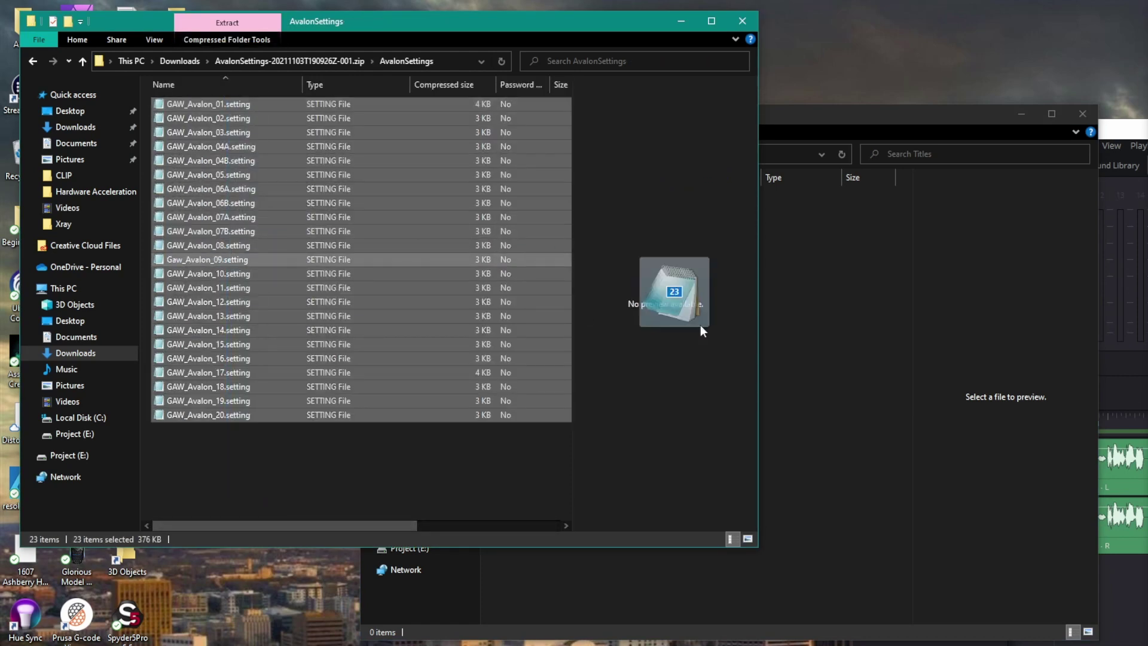
drag(787, 358, 825, 346)
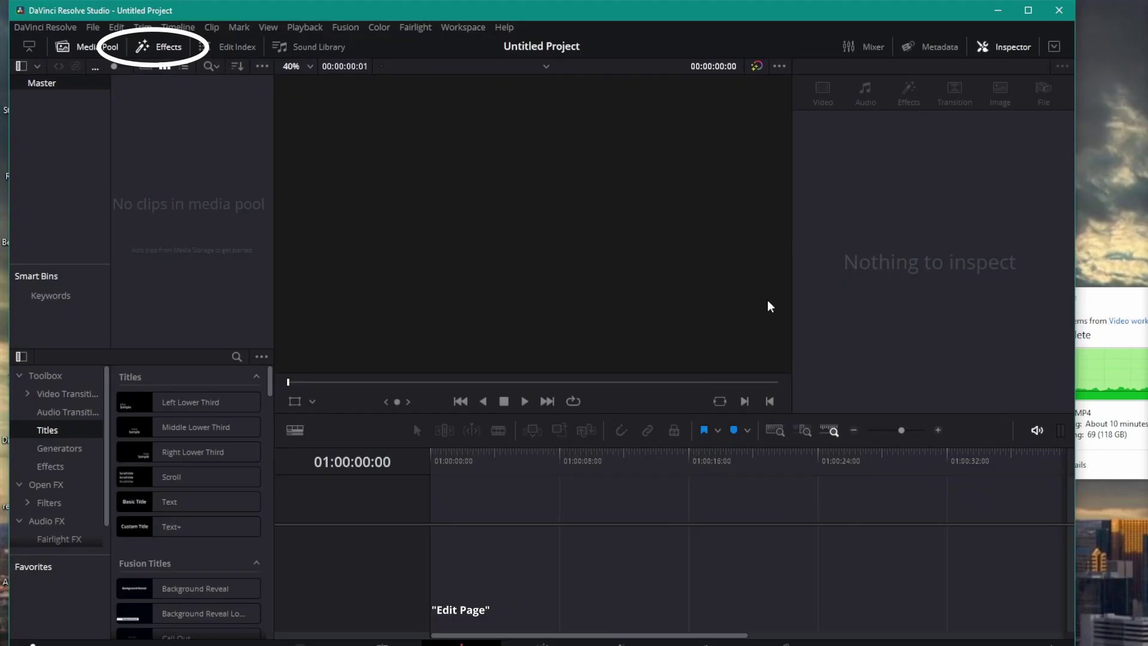
Scroll the Titles list to find and preview the new GAW_Avalon_01 to GAW_Avalon_20 entries
scroll(198, 512, down, 15)
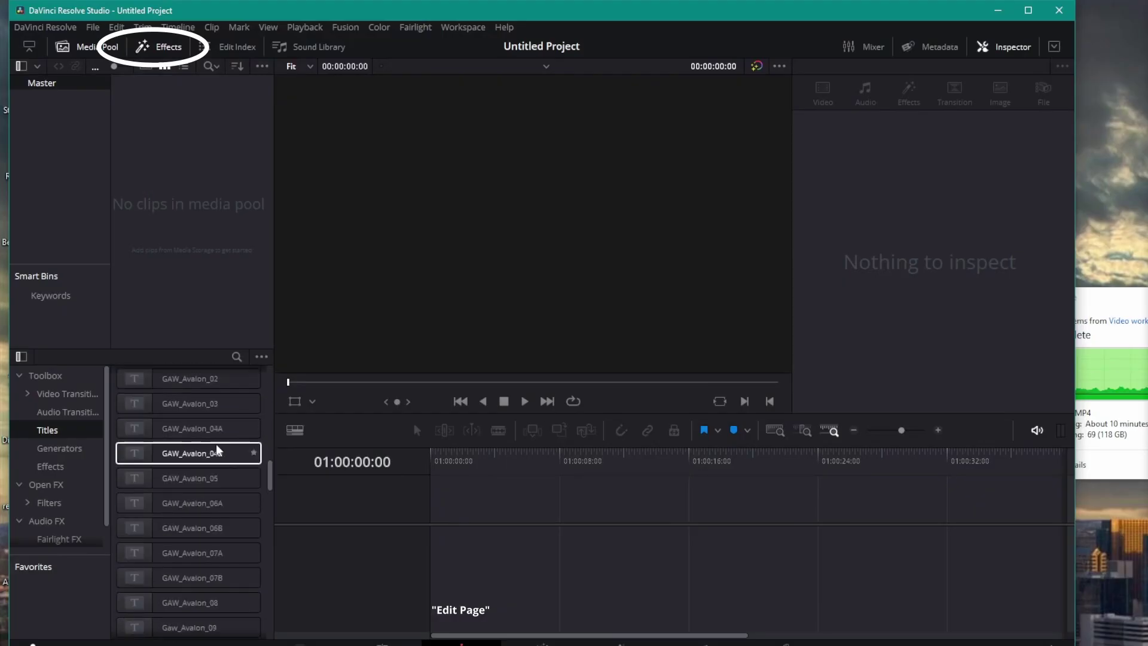
scroll(217, 449, down, 5)
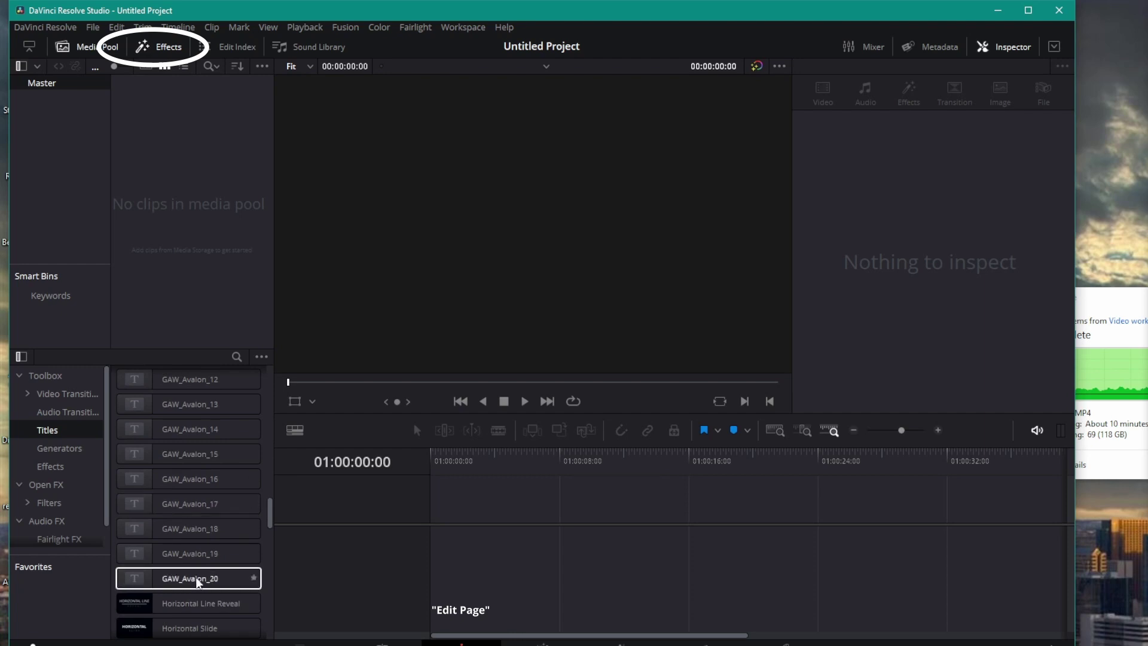
scroll(203, 541, up, 4)
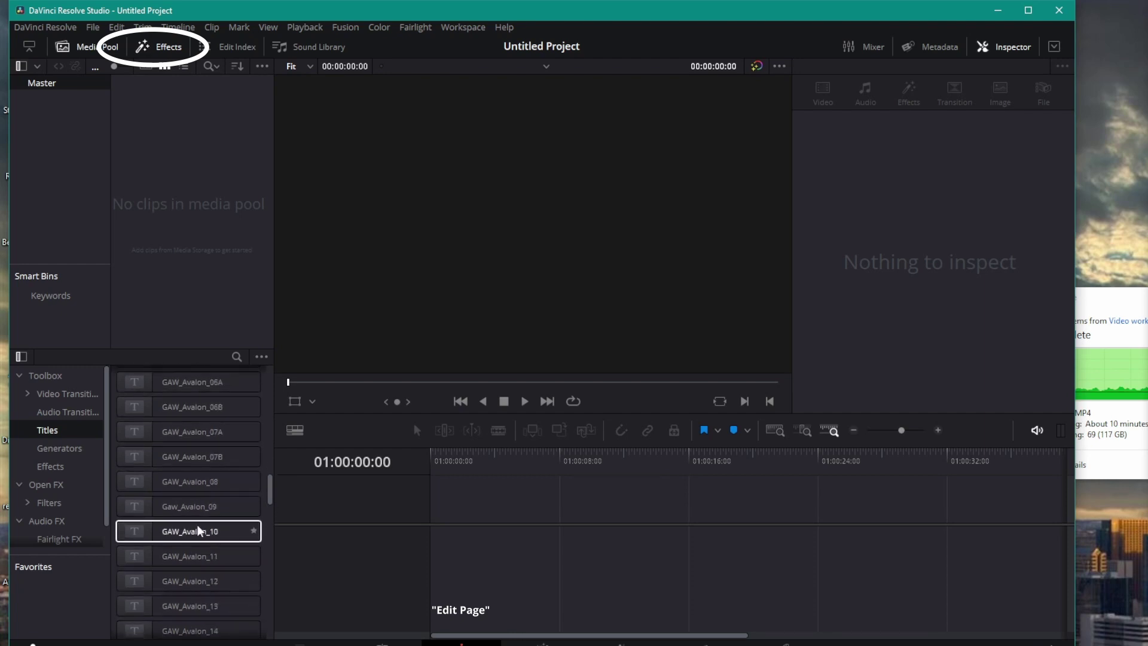
scroll(202, 525, up, 5)
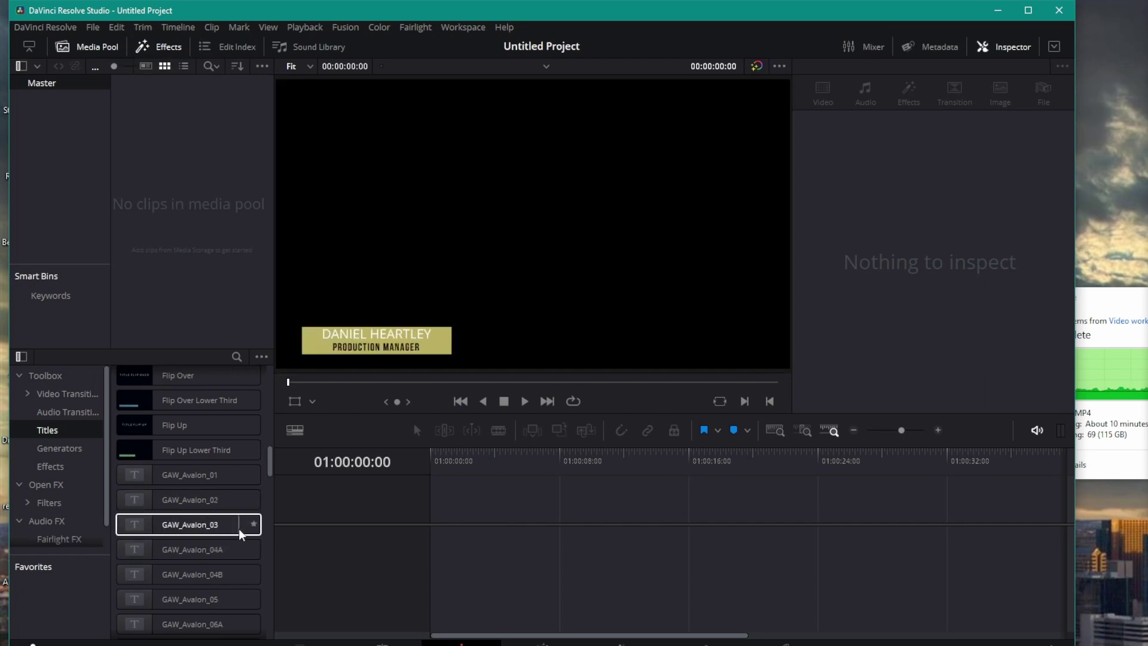
Place GAW_Avalon_01 on the V1 track, preview it, and replace the name text with 'sHAH'
drag(191, 475, 432, 518)
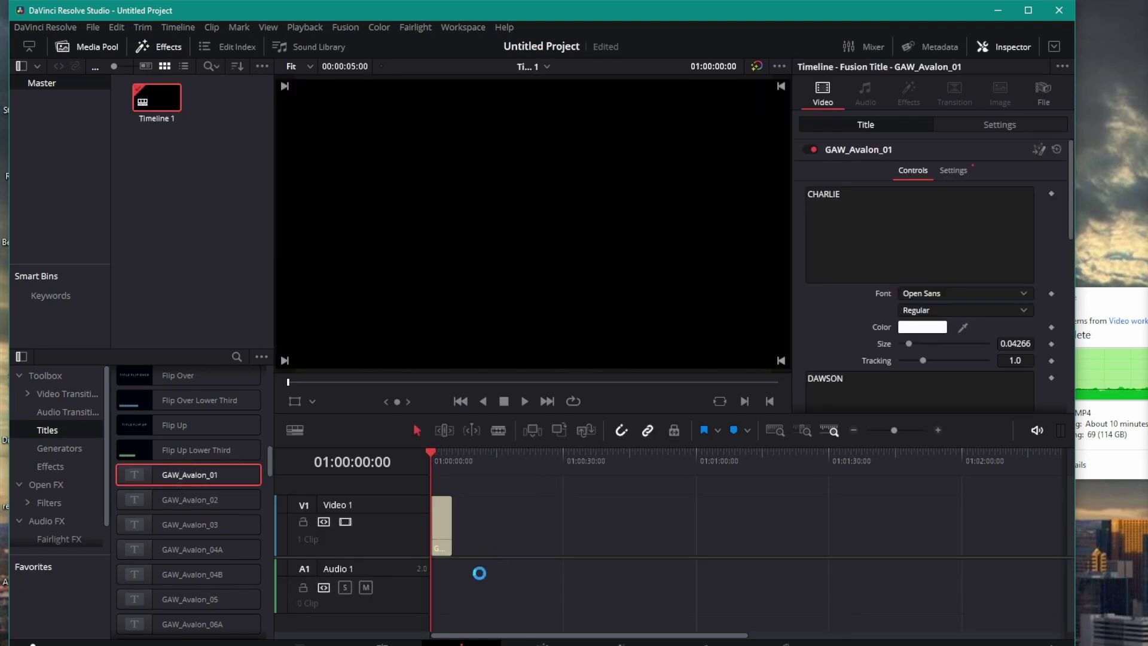
key(space)
key(space)
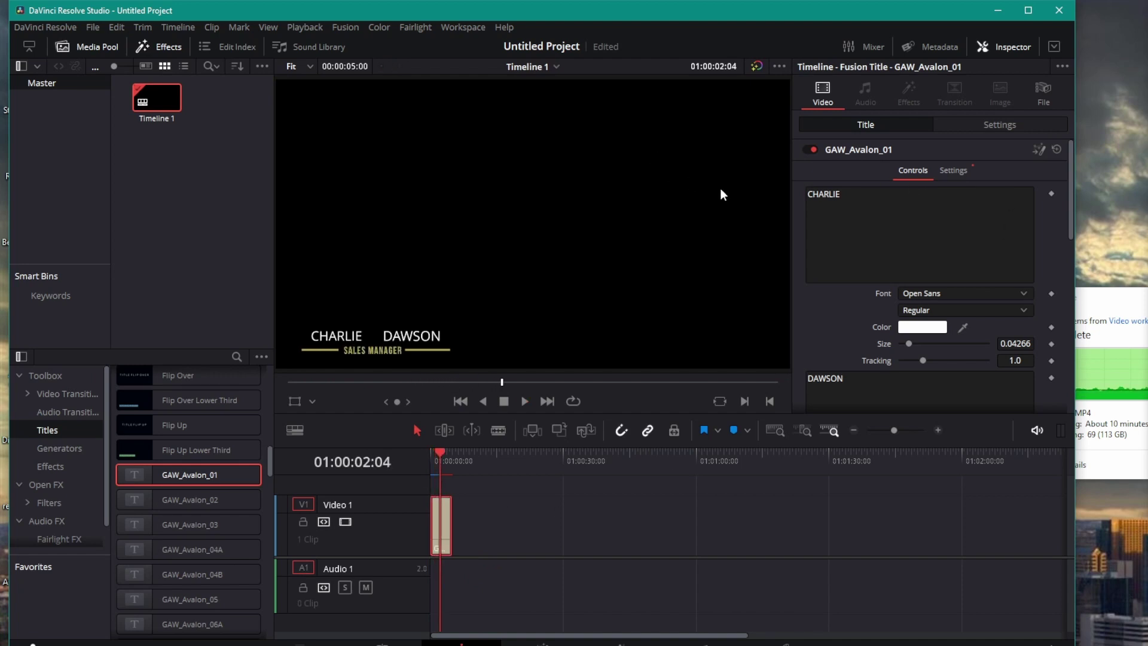
click(814, 206)
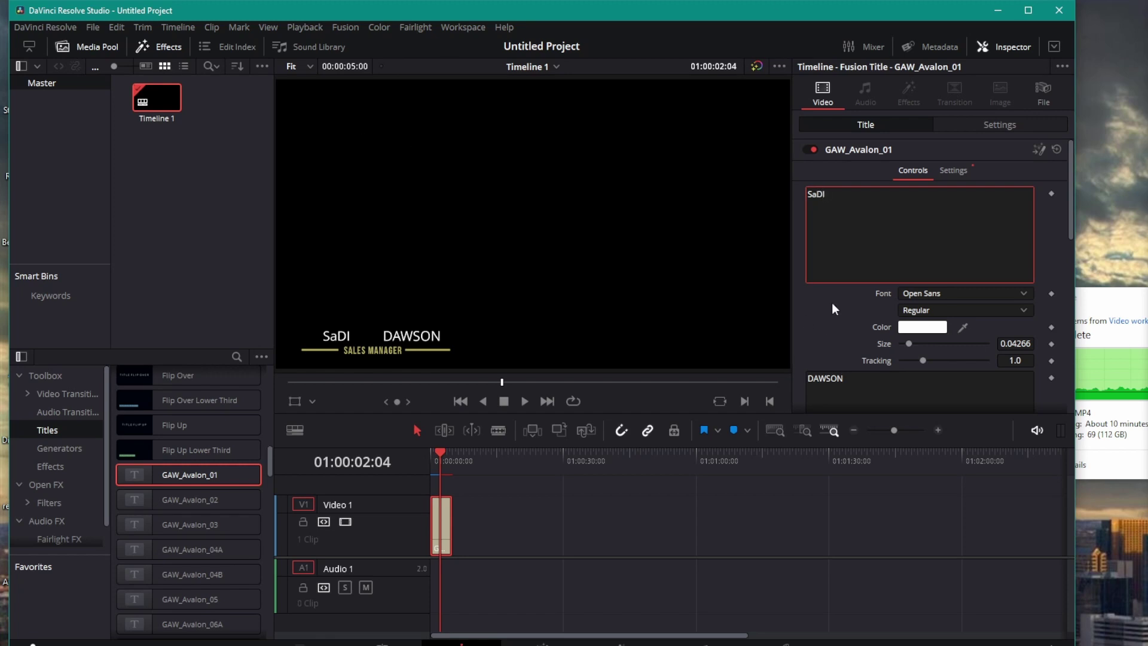
key(Tab)
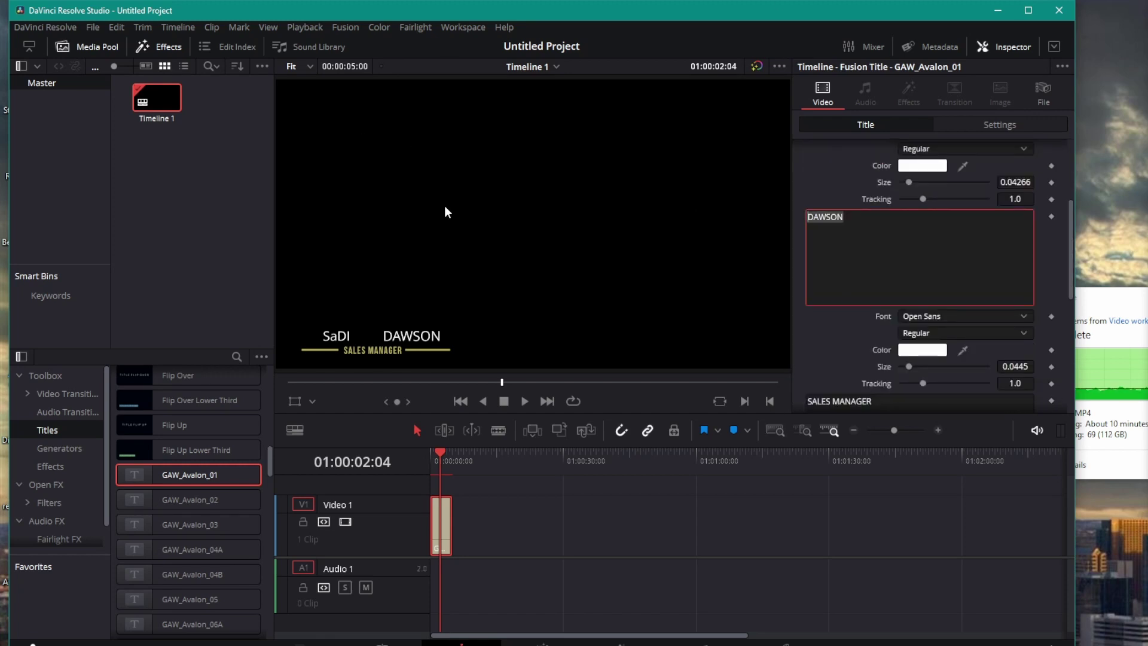
text(sHAH)
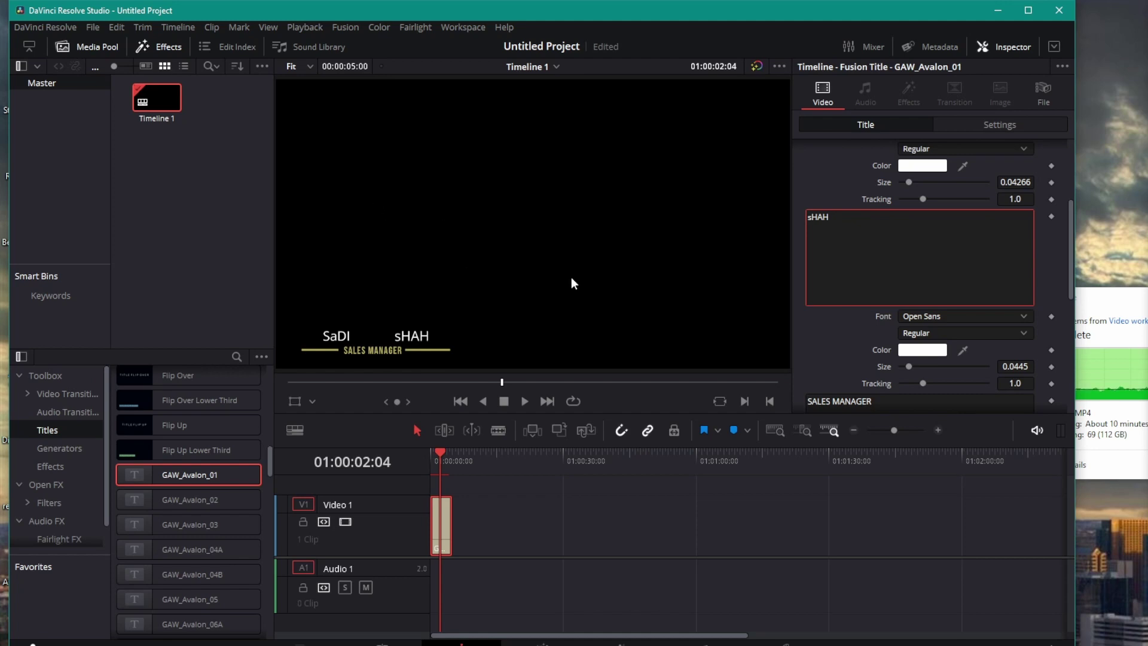
Change the SALES MANAGER subtitle to 'Lower 3rds Boss' and play the lower third from the start
scroll(752, 251, down, 1)
scroll(921, 269, down, 3)
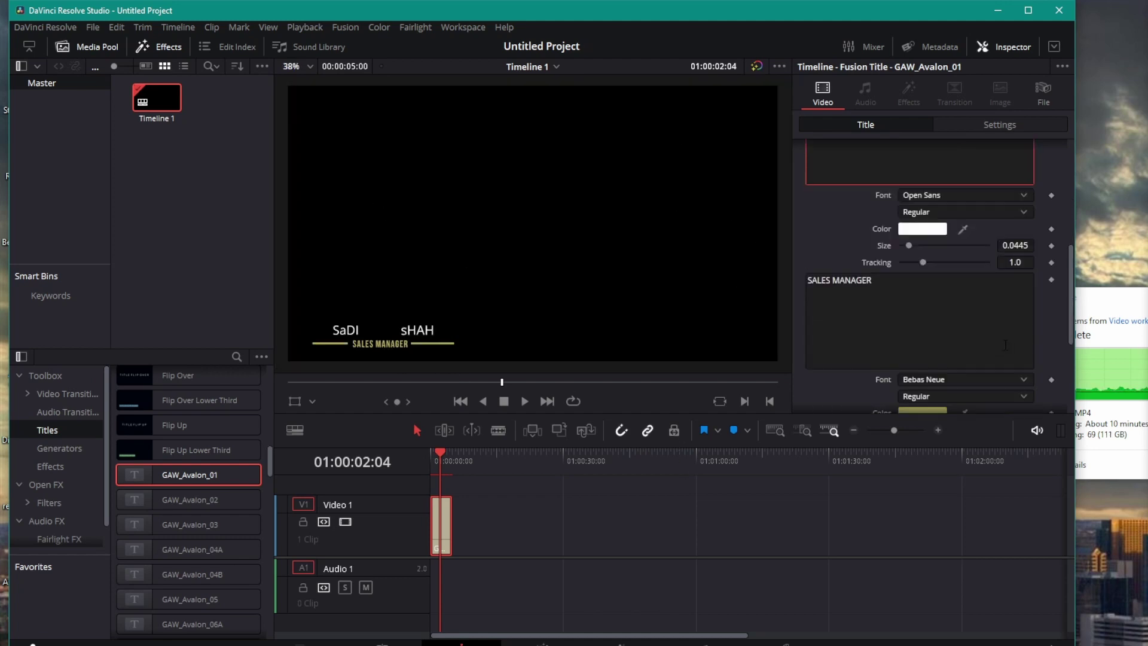
click(885, 293)
text(Lowe)
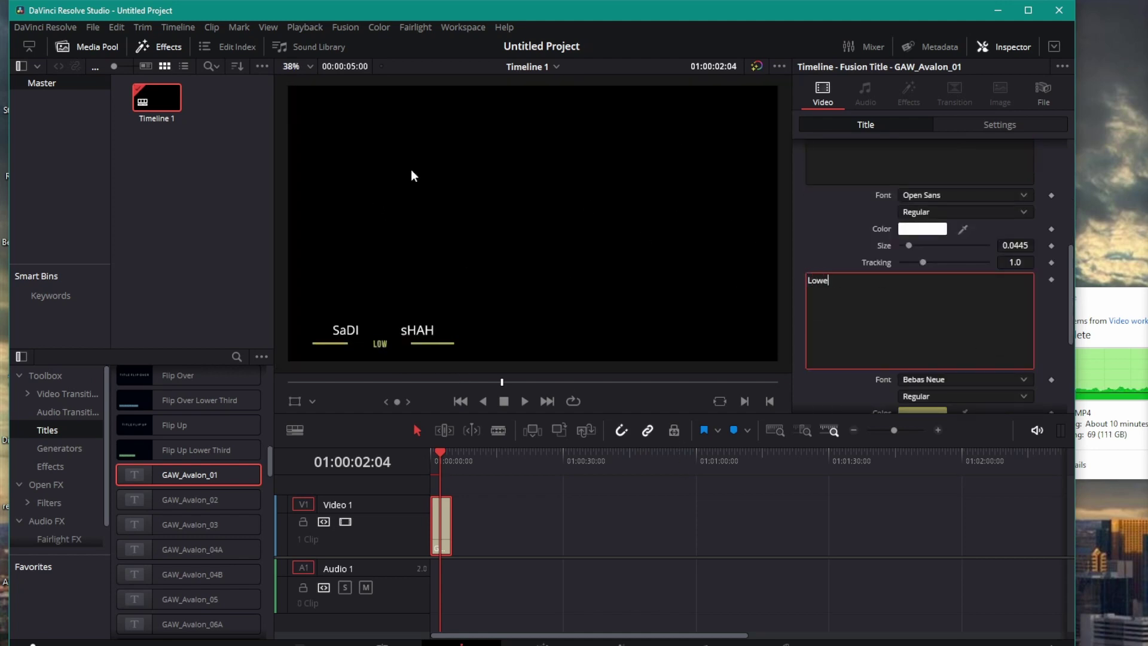
text(r 3rds Boss)
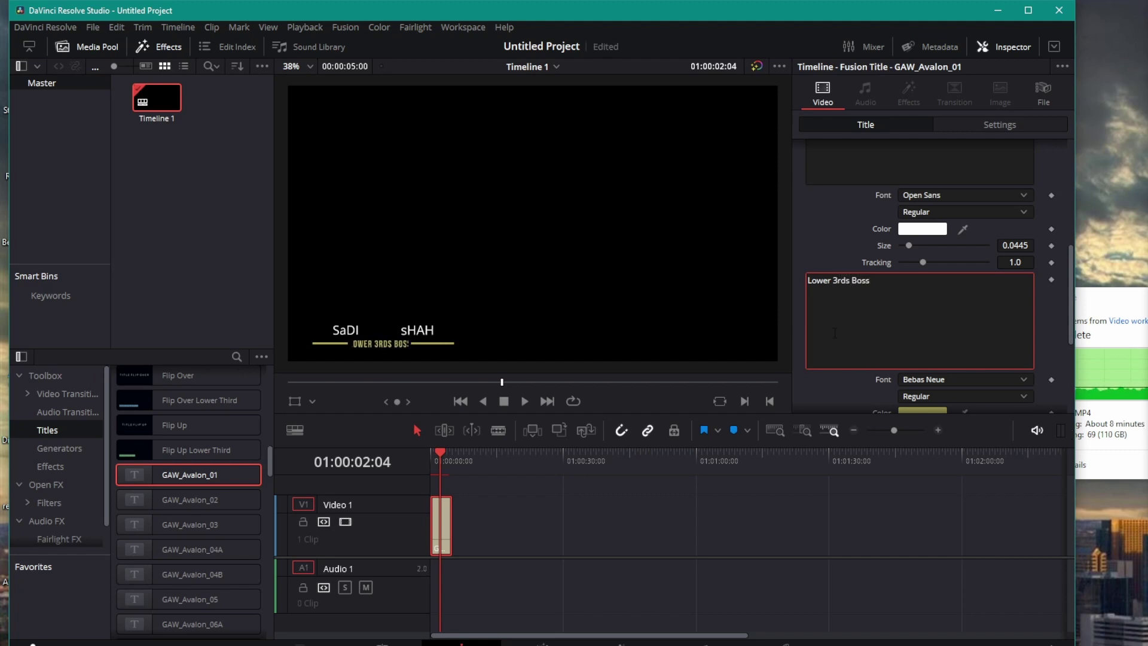
click(545, 504)
key(Home)
key(space)
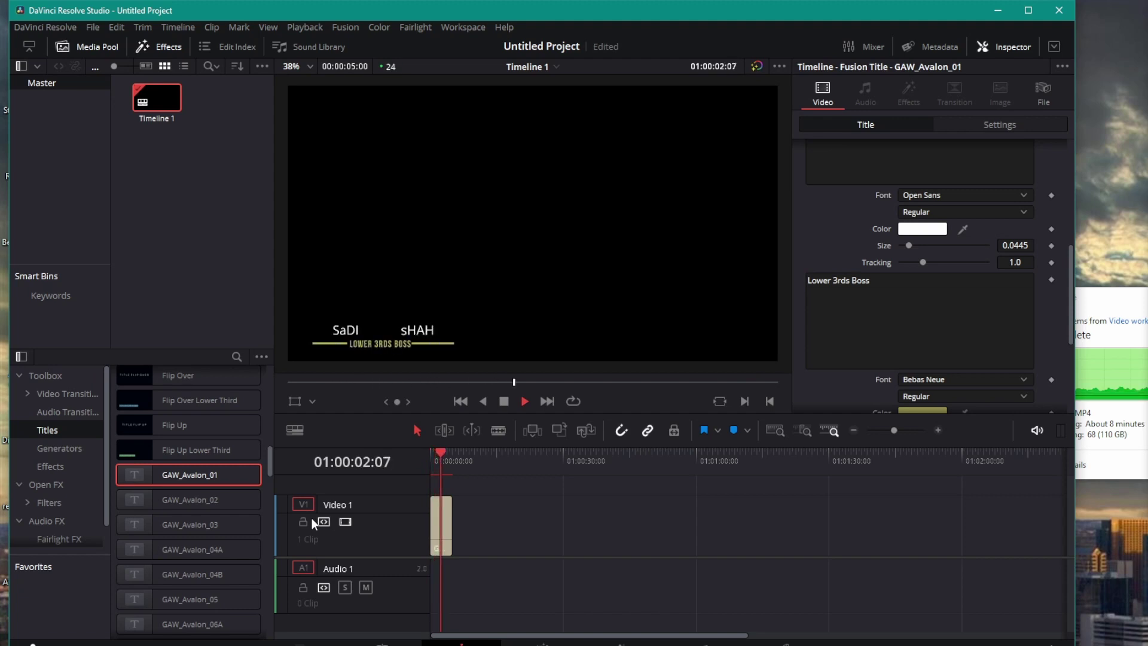